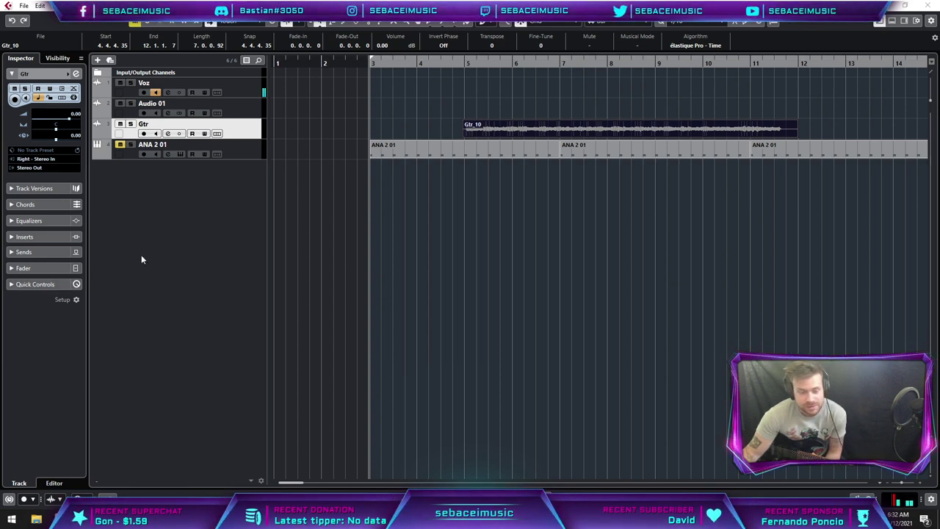
Load the STL Tonality - Andy James plugin into the first insert slot of the Gtr track.
left_click(35, 236)
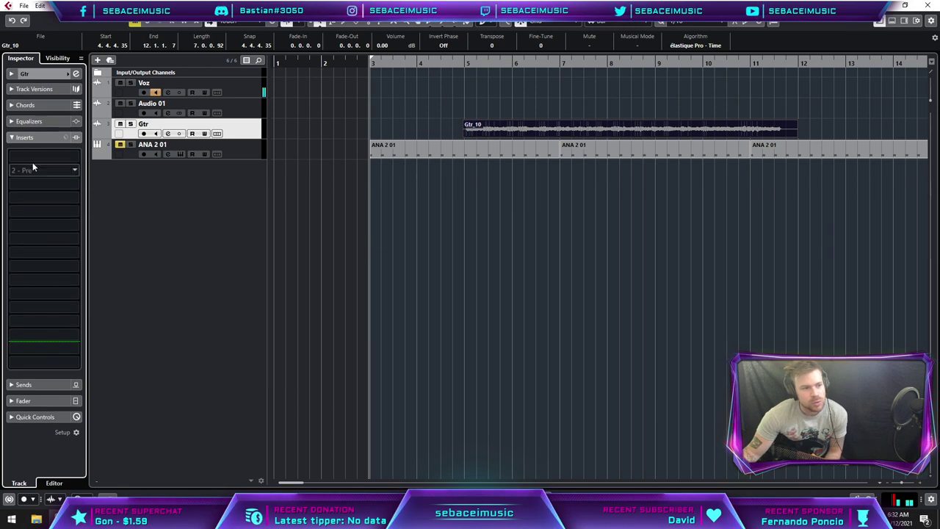
left_click(32, 157)
left_click(38, 269)
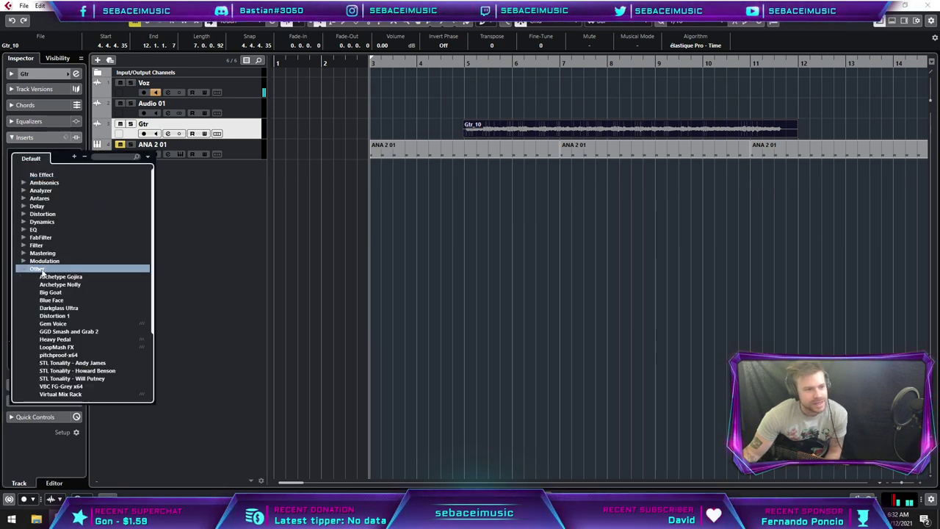
double_click(87, 364)
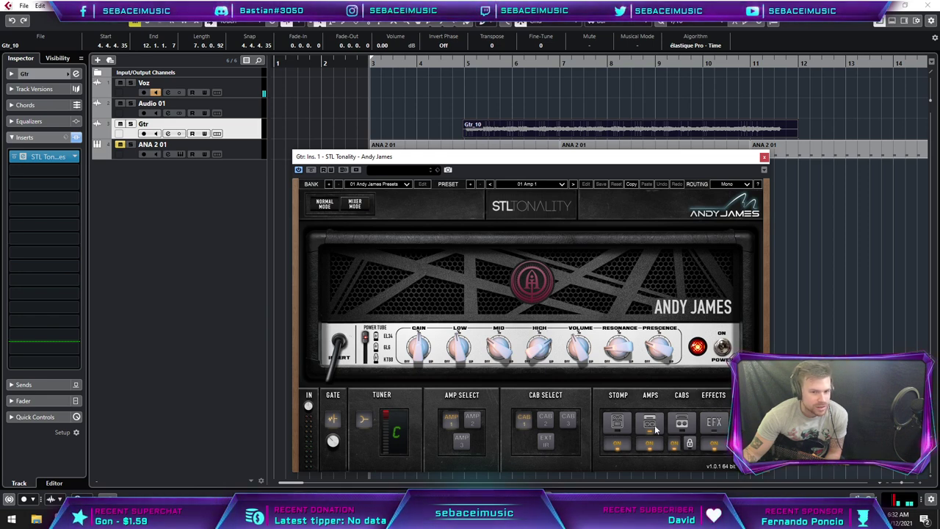
Switch off the plugin's stomp, amp and cab sections and show the effects pedals, leaving that section on.
left_click(681, 423)
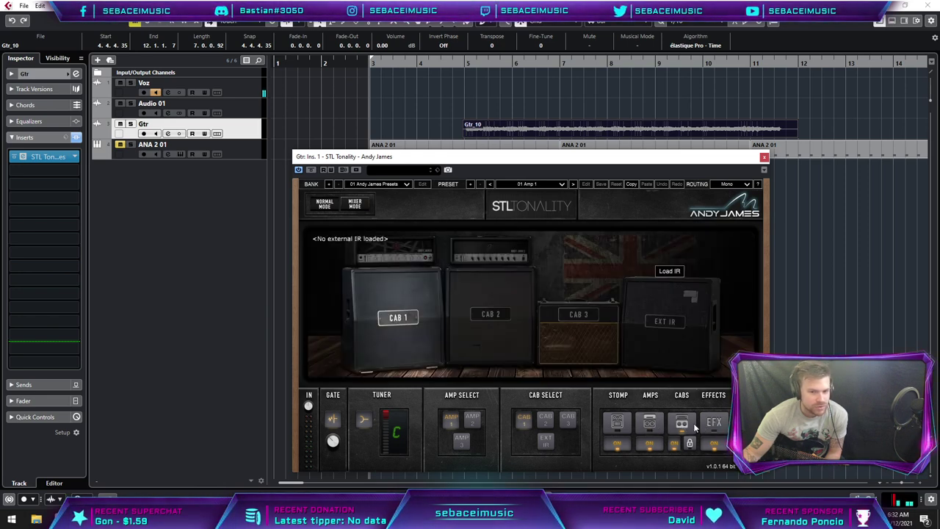
left_click(617, 422)
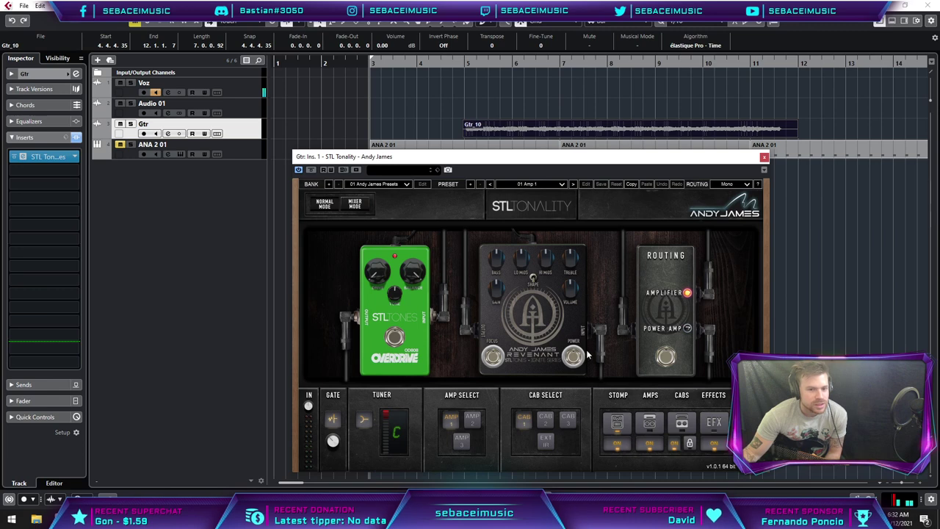
left_click(617, 444)
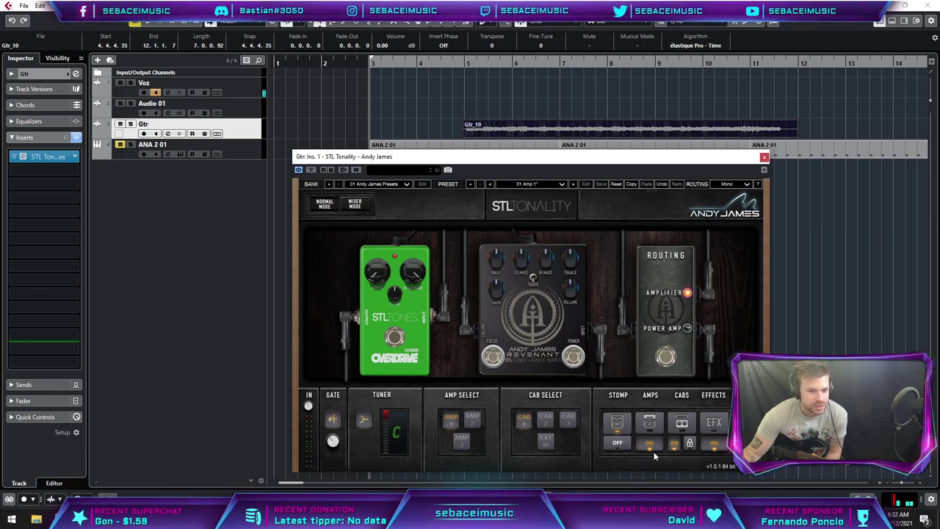
left_click(649, 443)
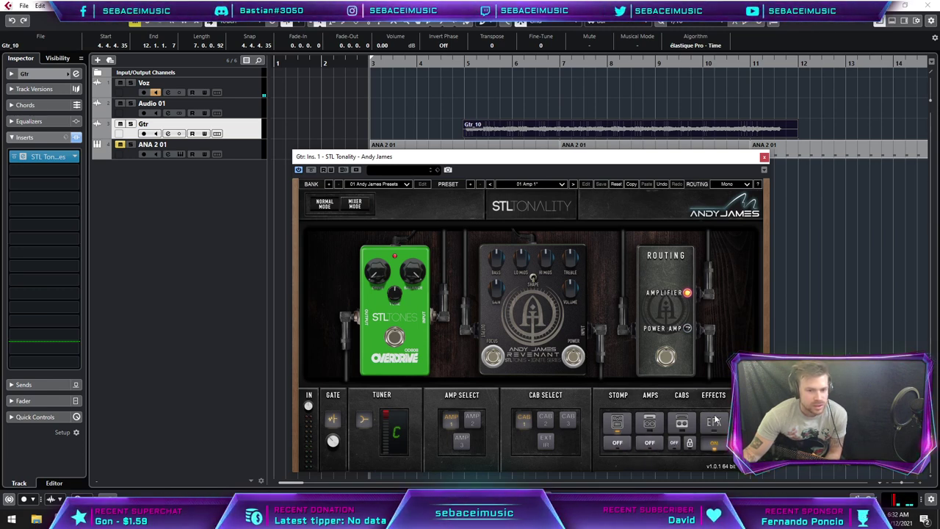
left_click(673, 444)
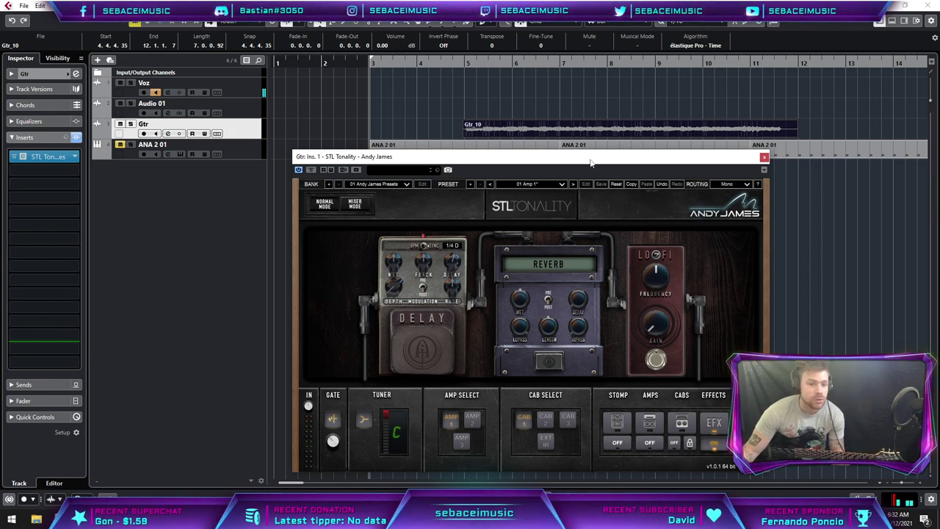
Move the plugin window clear of the timeline ruler and play the Gtr clip from bar 5 without the LoFi effect.
left_click_drag(593, 157, 357, 164)
left_click(464, 65)
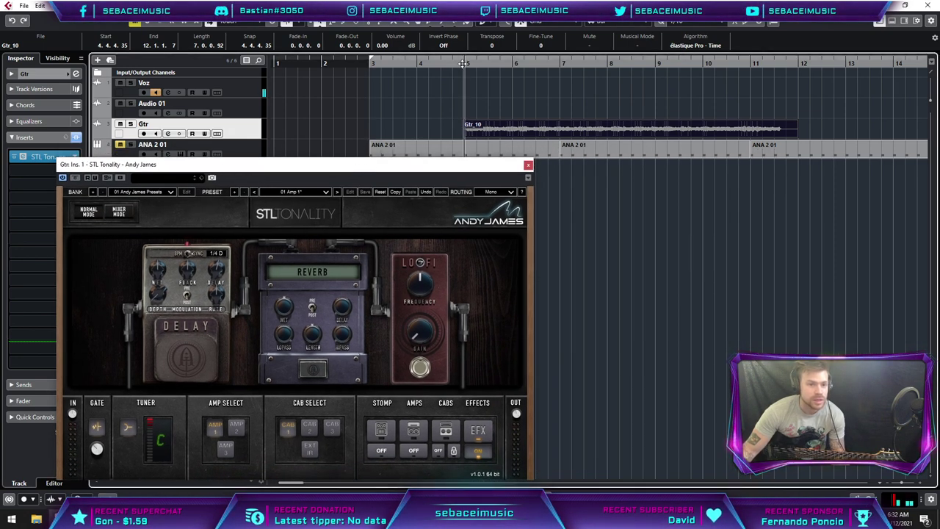
key("space")
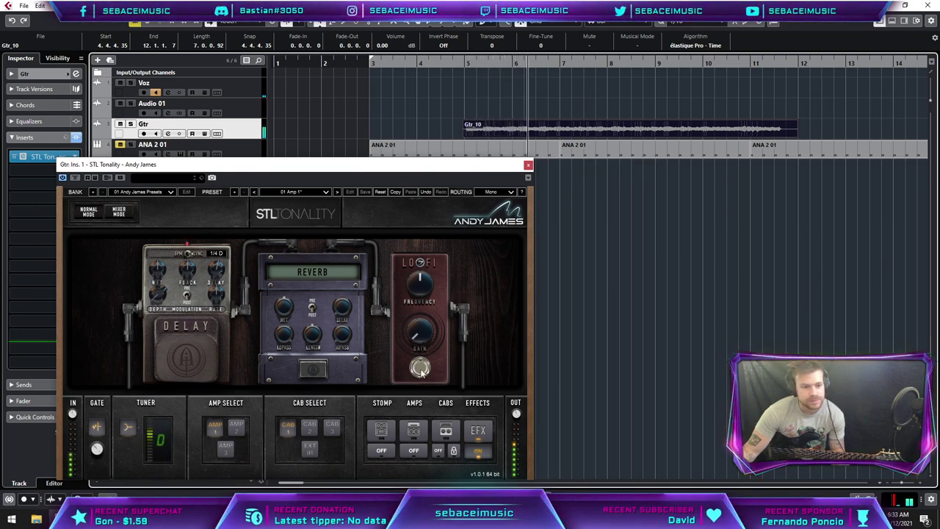
key("space")
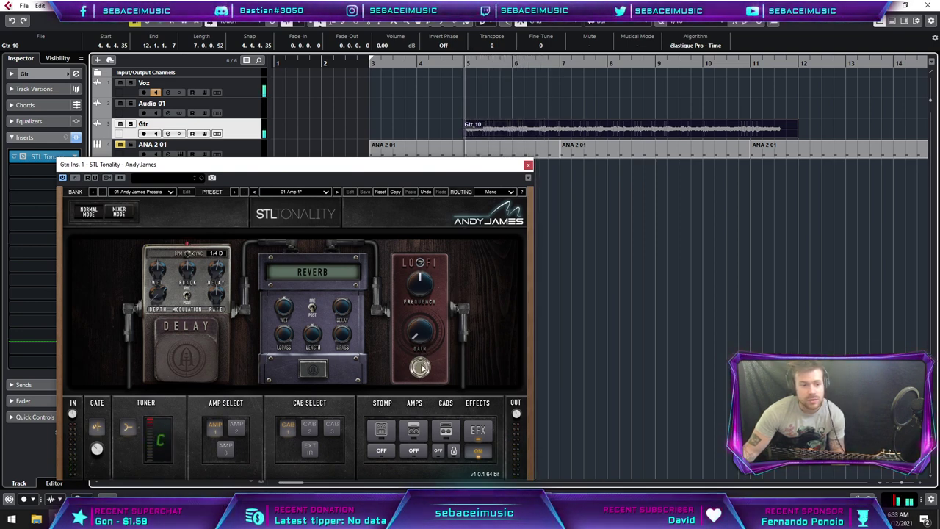
Turn on the LoFi pedal and audition the guitar clip through it.
left_click(421, 367)
key("space")
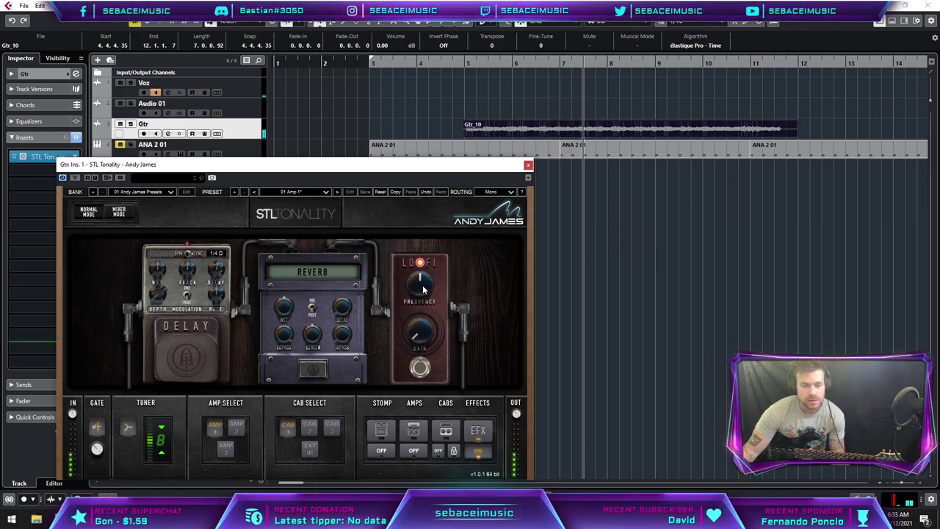
key("space")
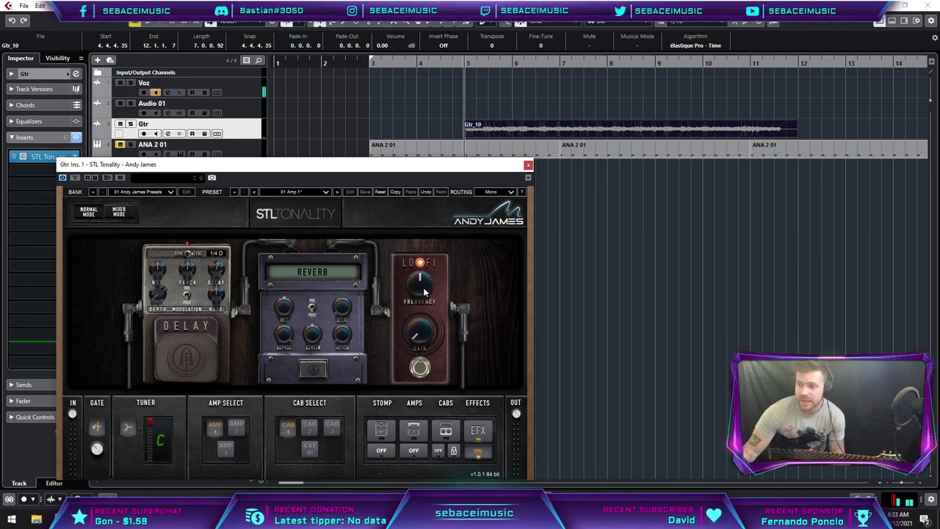
Set the LoFi frequency to 10.0, audition the guitar, and try sweeping the knob down from its maximum.
left_click_drag(424, 291, 430, 262)
key("space")
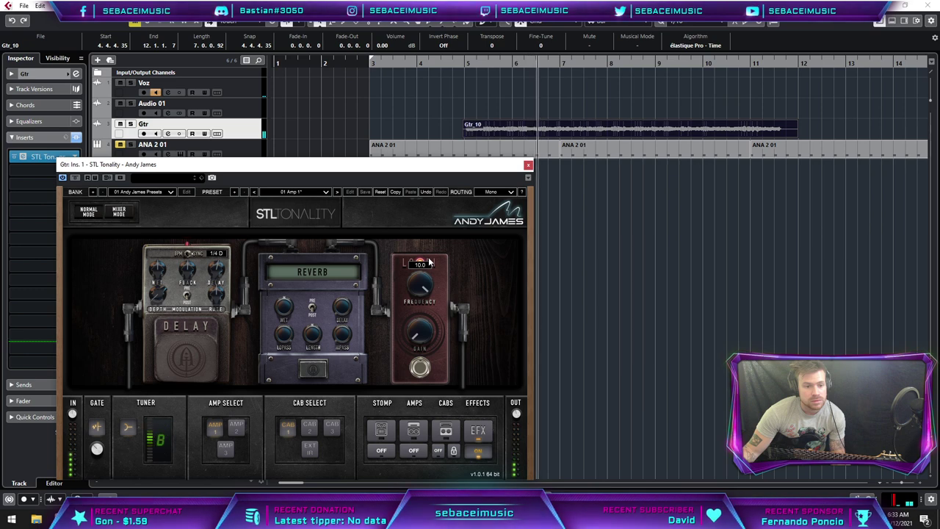
key("space")
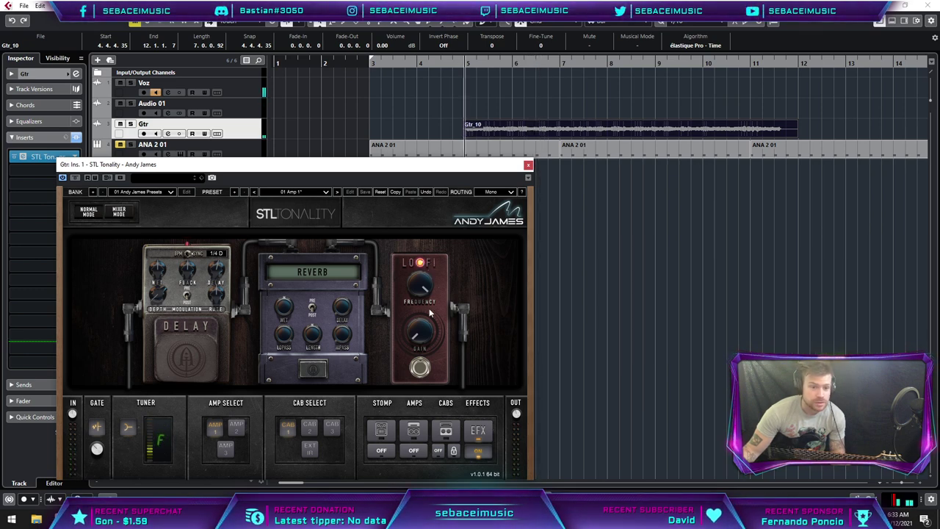
left_click_drag(426, 293, 425, 367)
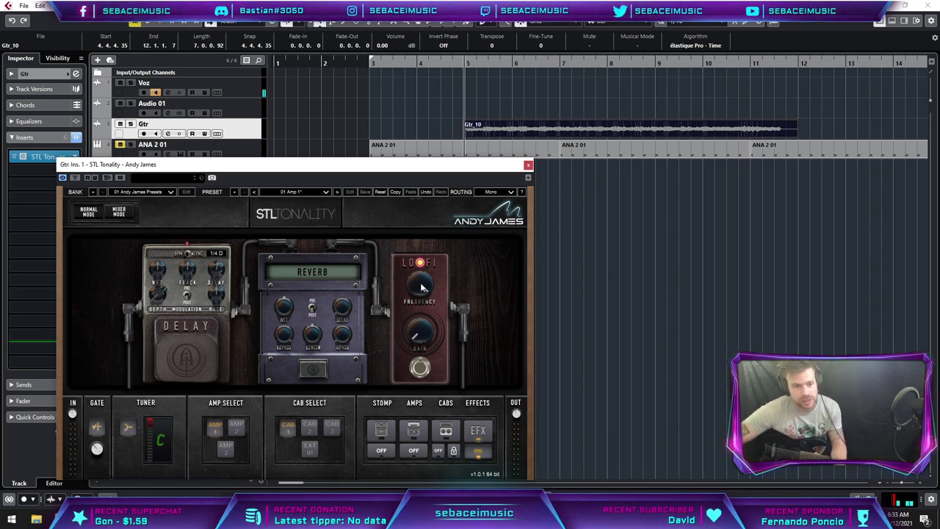
left_click_drag(422, 284, 425, 345)
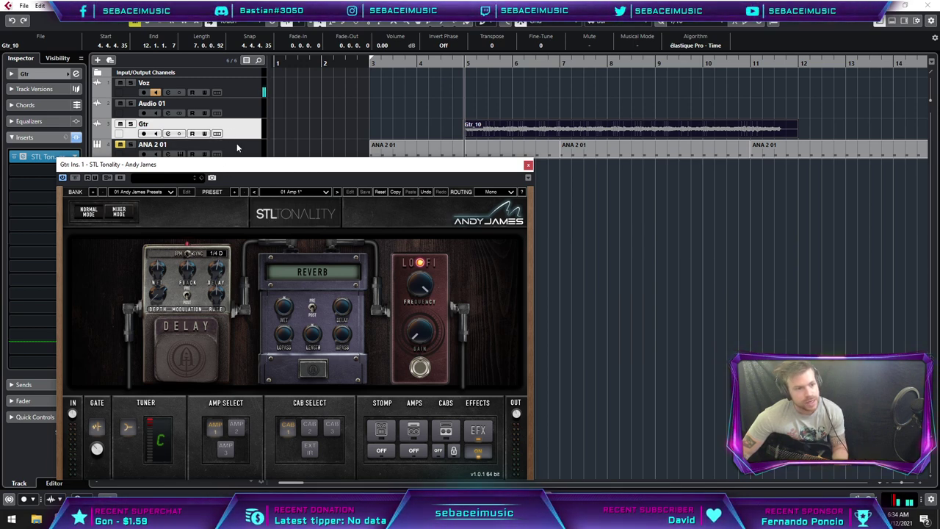
Enable automation writing on the Gtr track, moving the plugin window aside and back.
left_click_drag(261, 169, 256, 284)
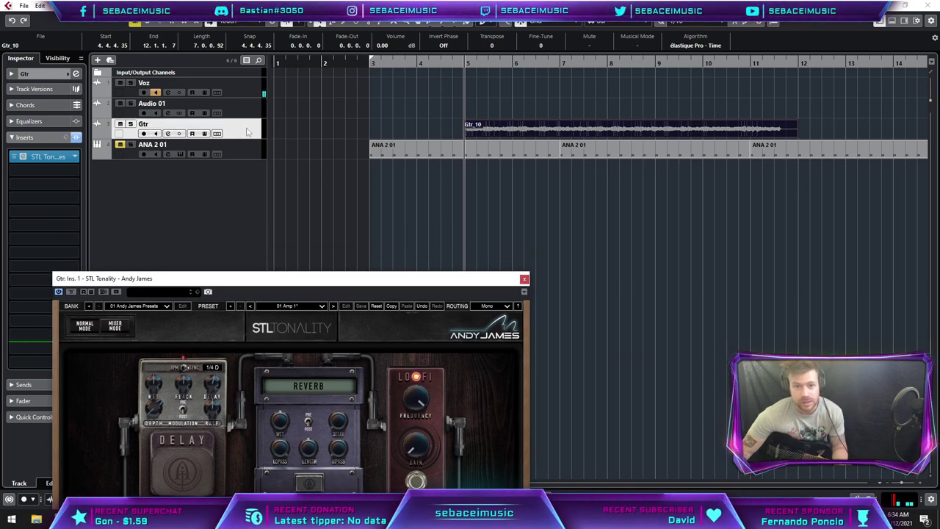
left_click(205, 134)
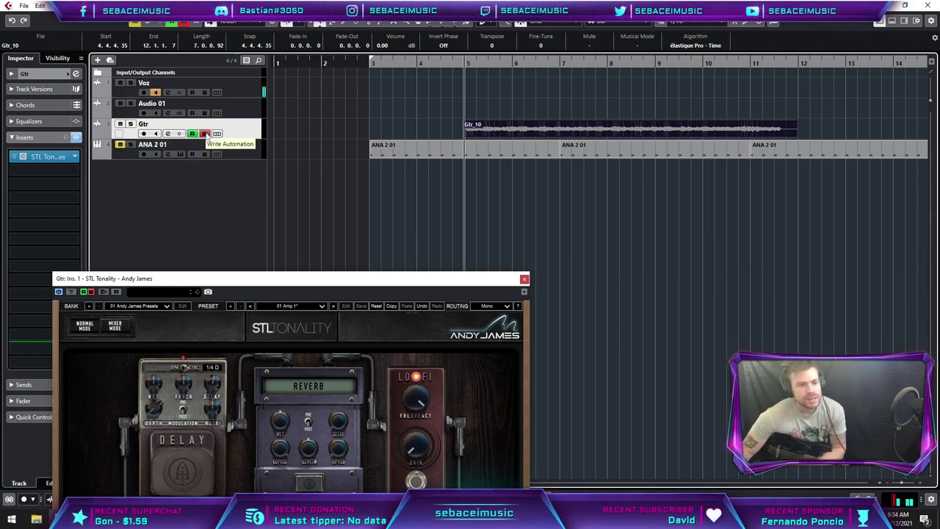
left_click_drag(269, 282, 267, 170)
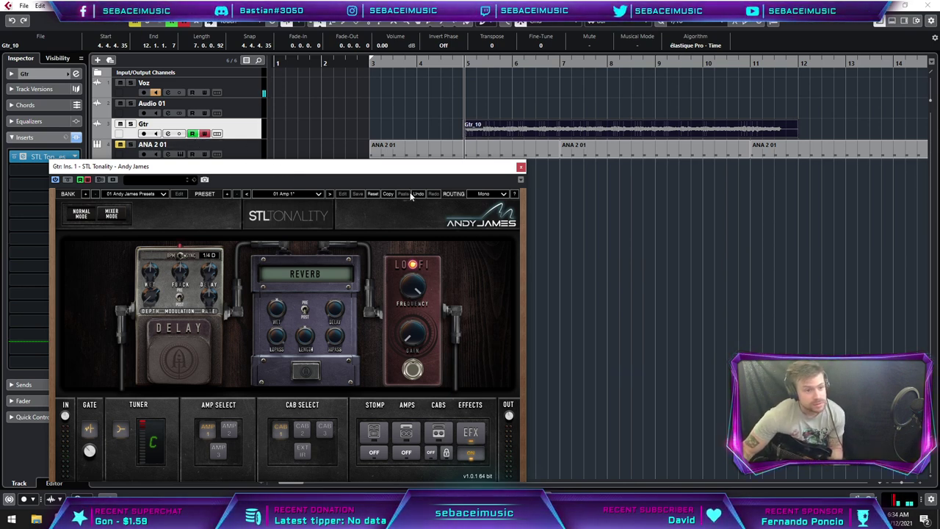
Record automation of the LoFi frequency by sweeping it down to 0.0 during playback from bar 5, and close the plugin window.
key("space")
left_click_drag(424, 286, 420, 335)
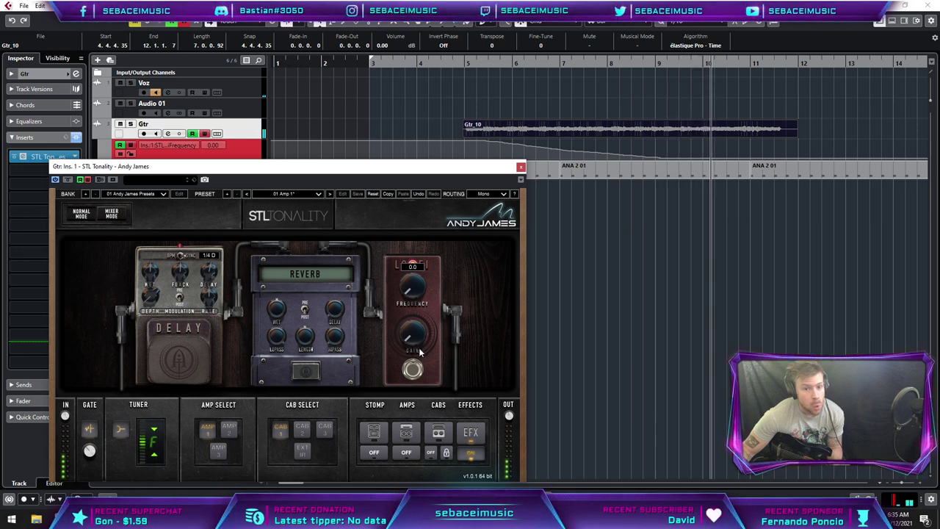
key("space")
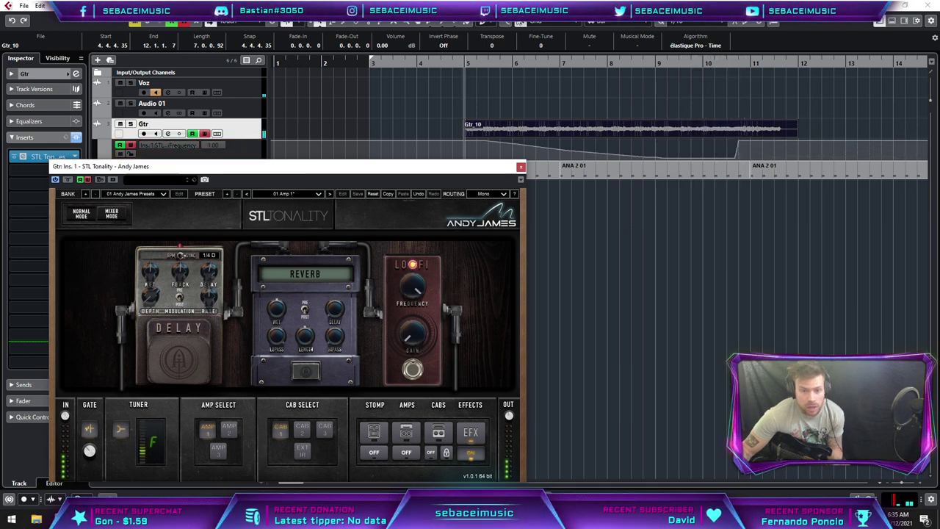
left_click(521, 167)
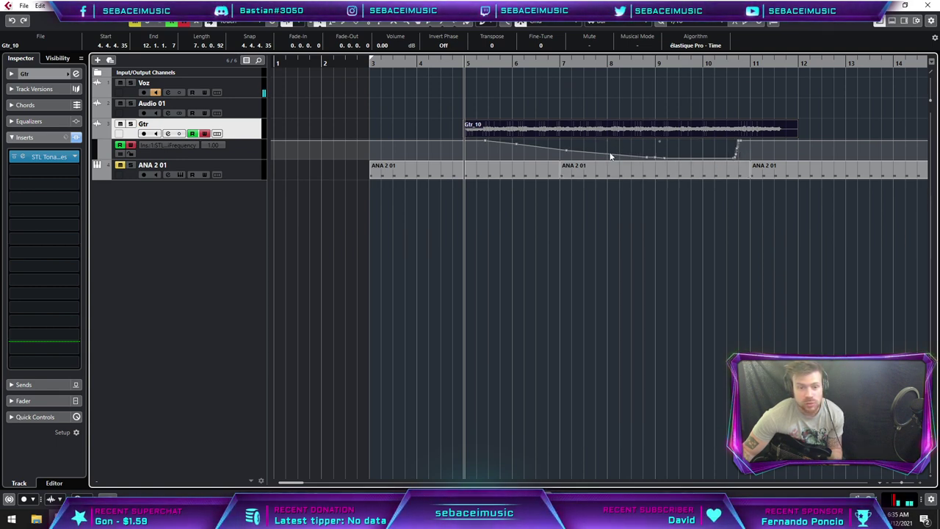
Clean up the LoFi frequency automation into a straight ramp from 100 at bar 5 to 0 at bar 9, removing the points between.
left_click(485, 145)
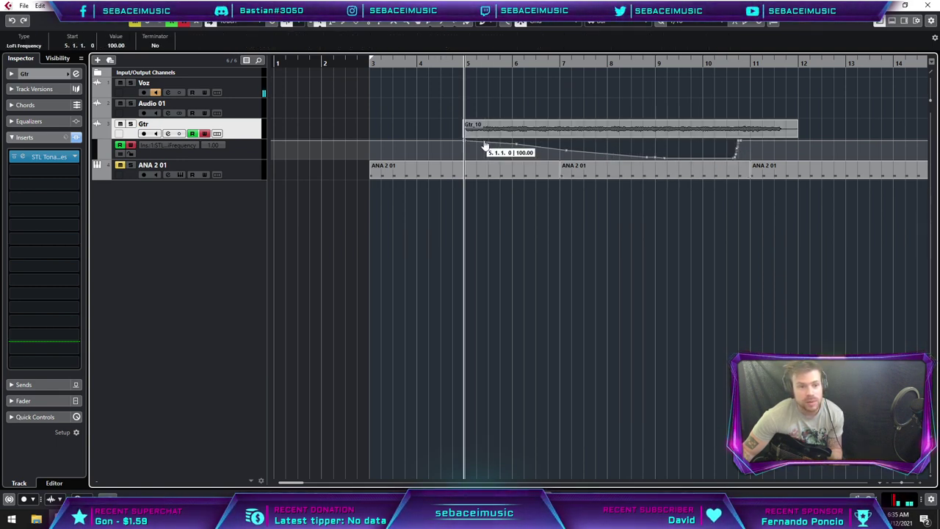
left_click_drag(479, 145, 522, 151)
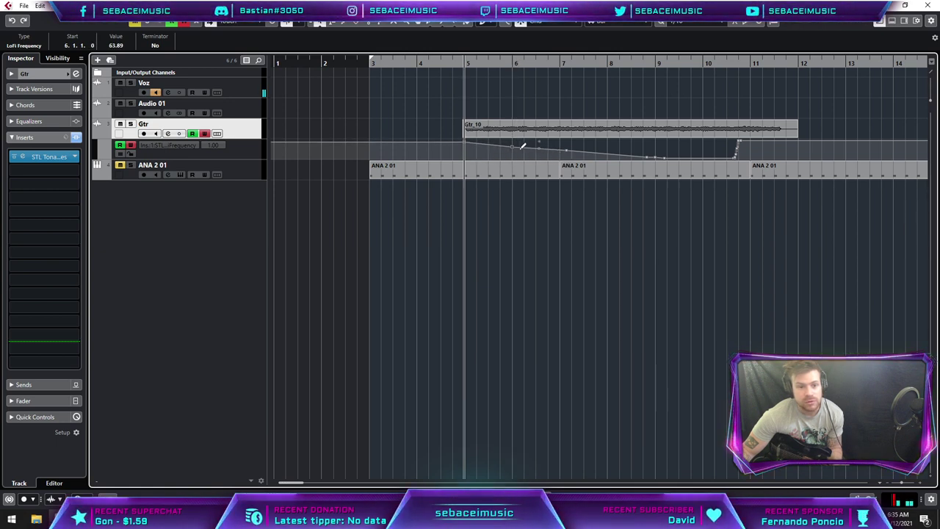
key("Delete")
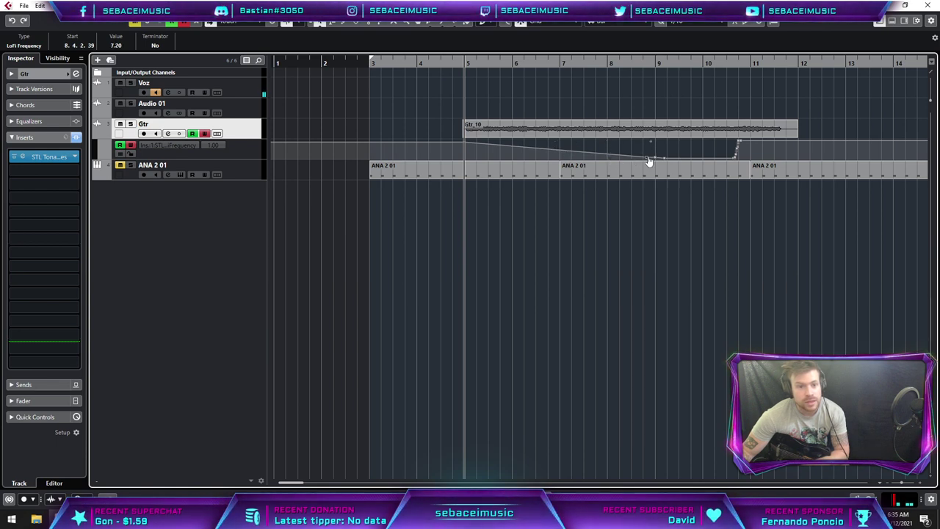
left_click_drag(651, 157, 653, 163)
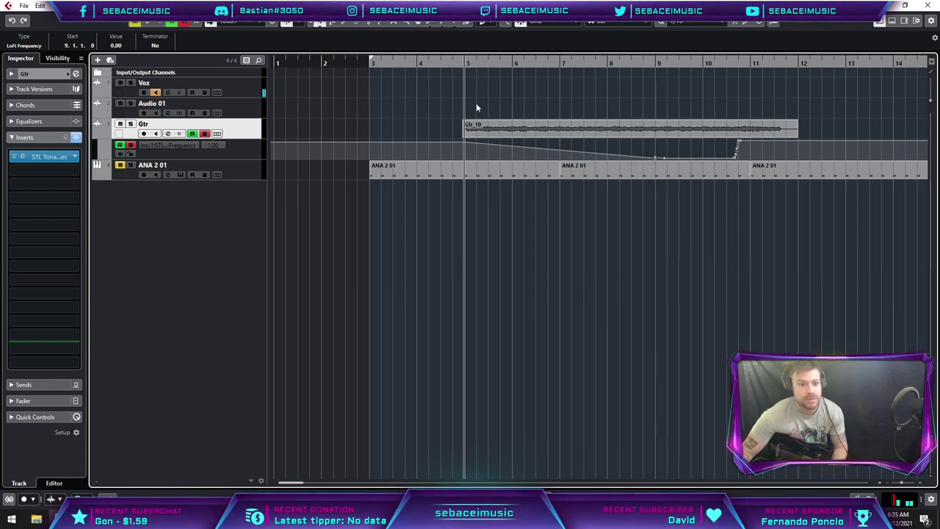
Play the guitar clip from bar 5 past bar 11 to hear the automated LoFi frequency sweep.
key("space")
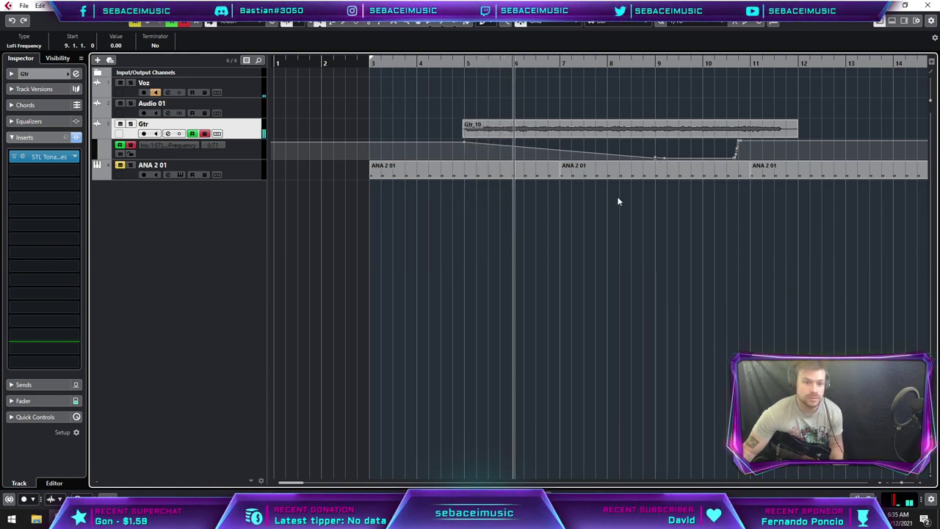
left_click(654, 157)
left_click_drag(654, 157, 661, 169)
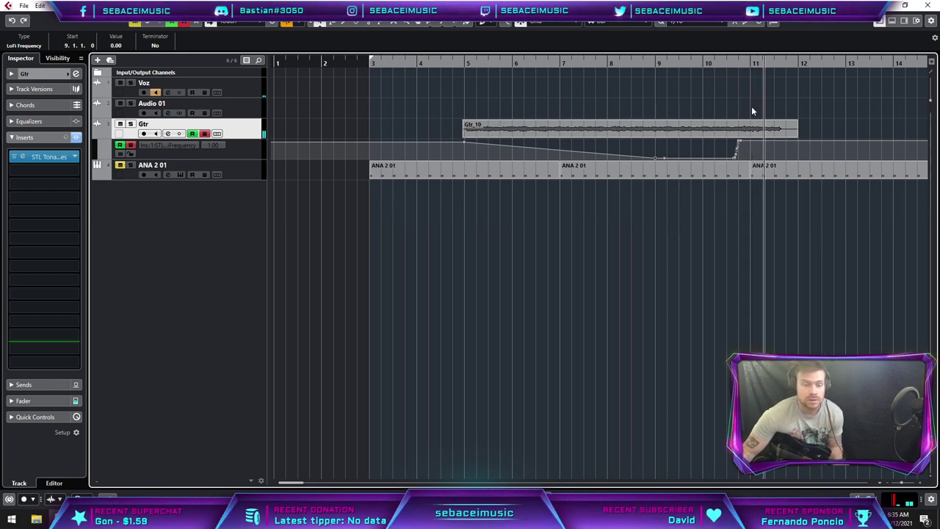
key("space")
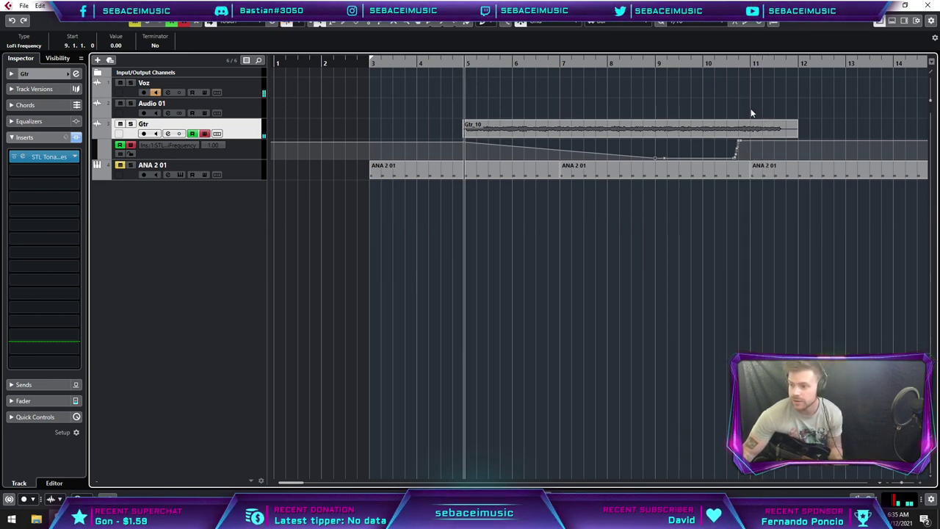